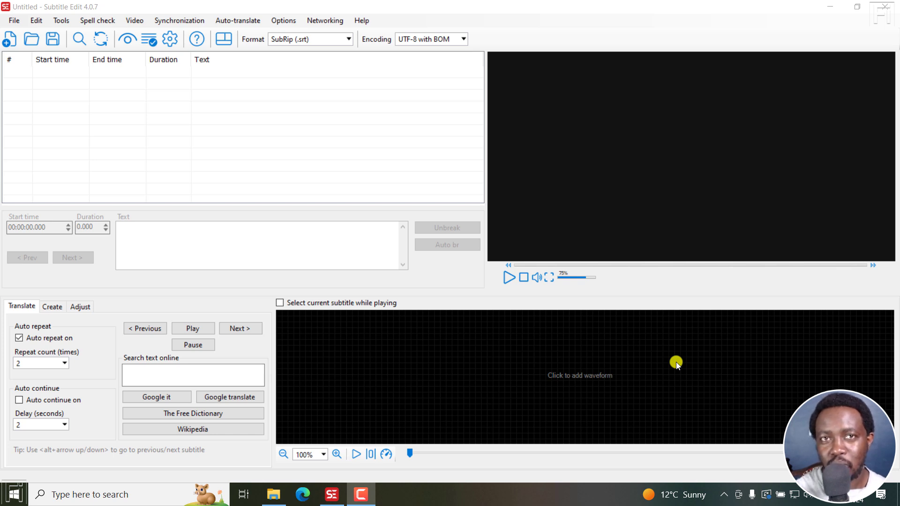
Look through the Video menu and check the program's version information under Help.
click(133, 21)
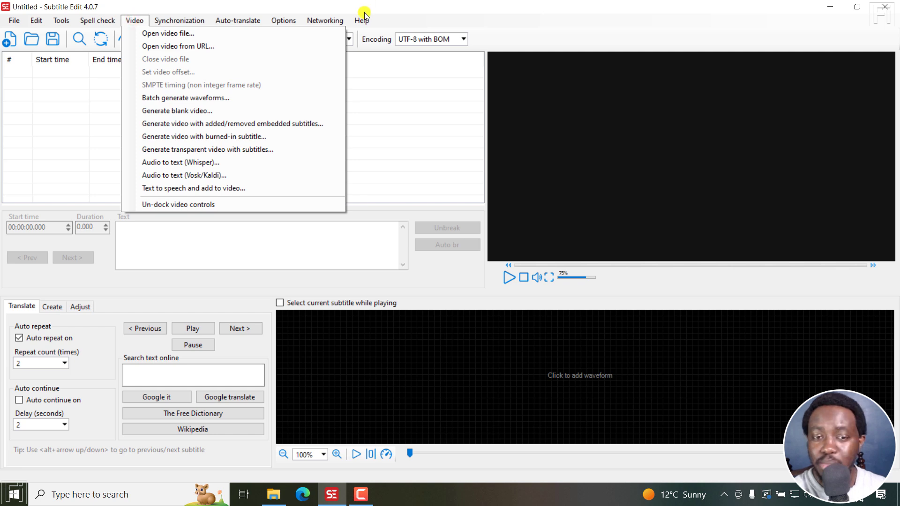
click(406, 6)
click(357, 21)
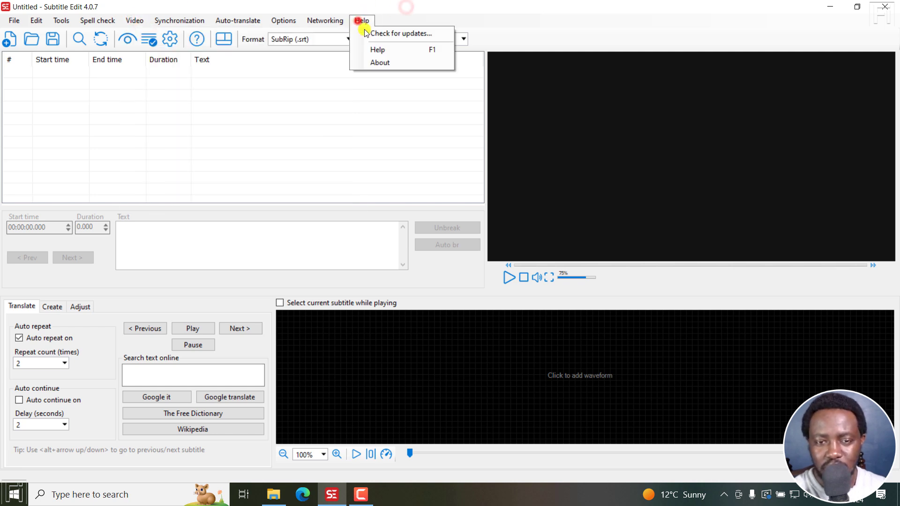
click(385, 61)
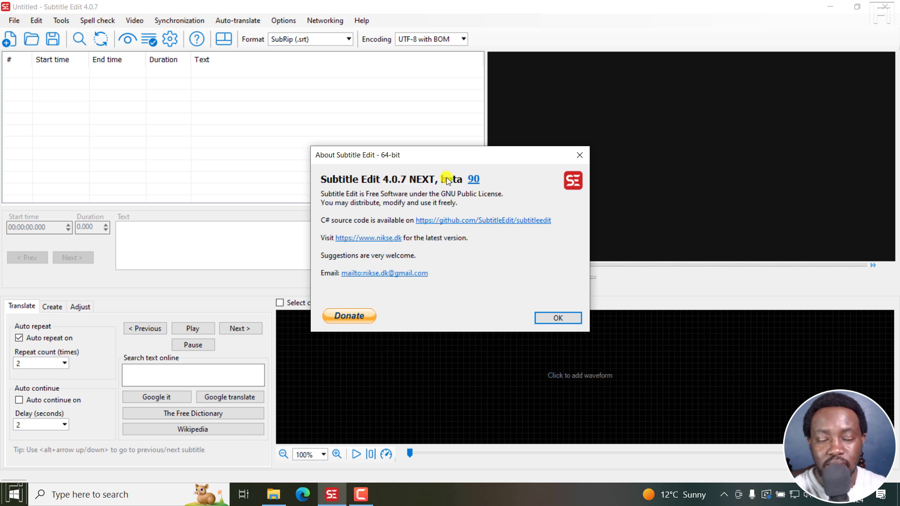
click(579, 156)
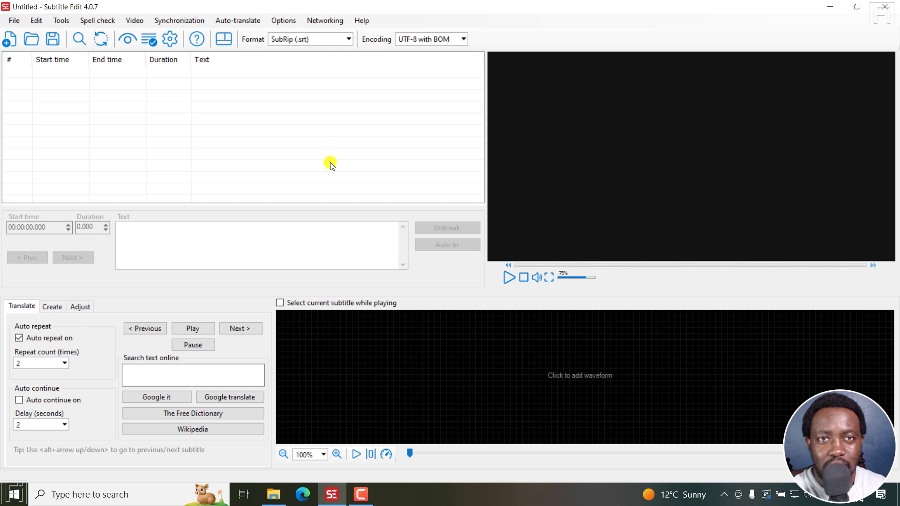
Load Clip 3.mp4 as the video in the player.
click(135, 22)
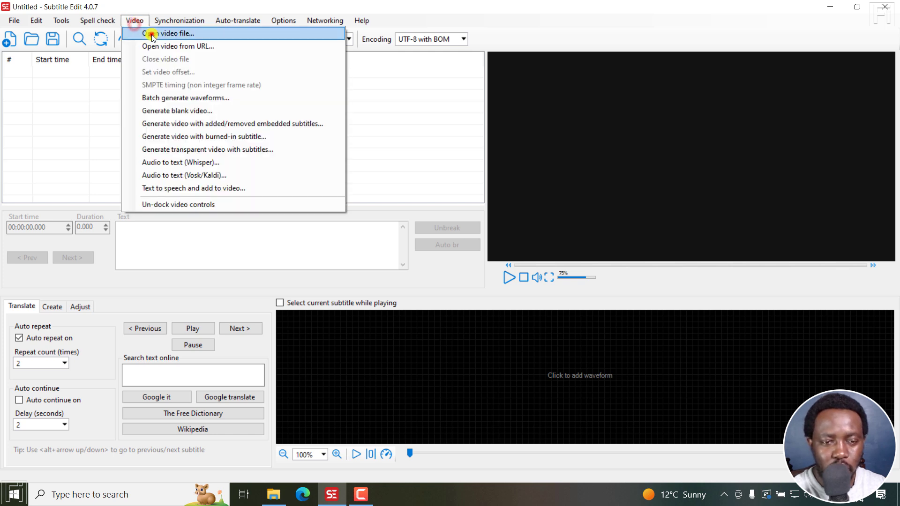
click(151, 34)
click(83, 123)
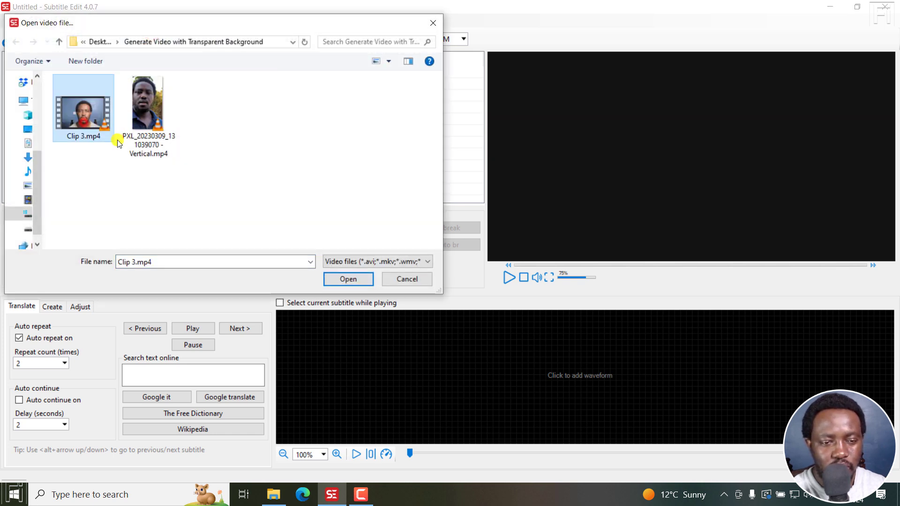
click(347, 279)
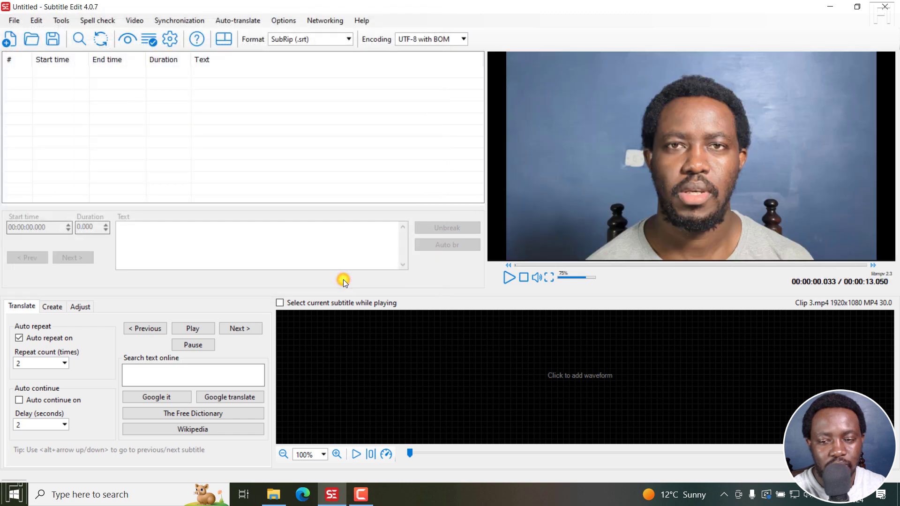
Open Clip 3.srt while keeping the video, listing its five subtitle lines.
click(13, 20)
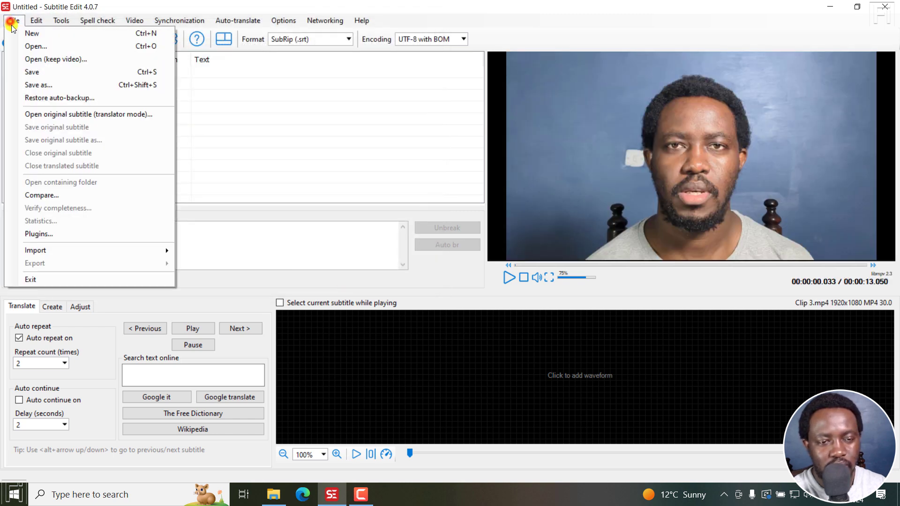
click(43, 60)
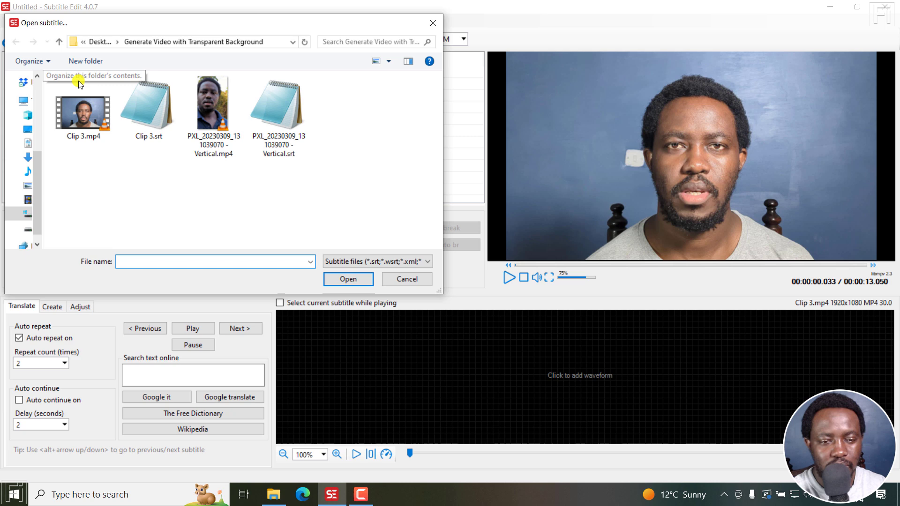
click(136, 116)
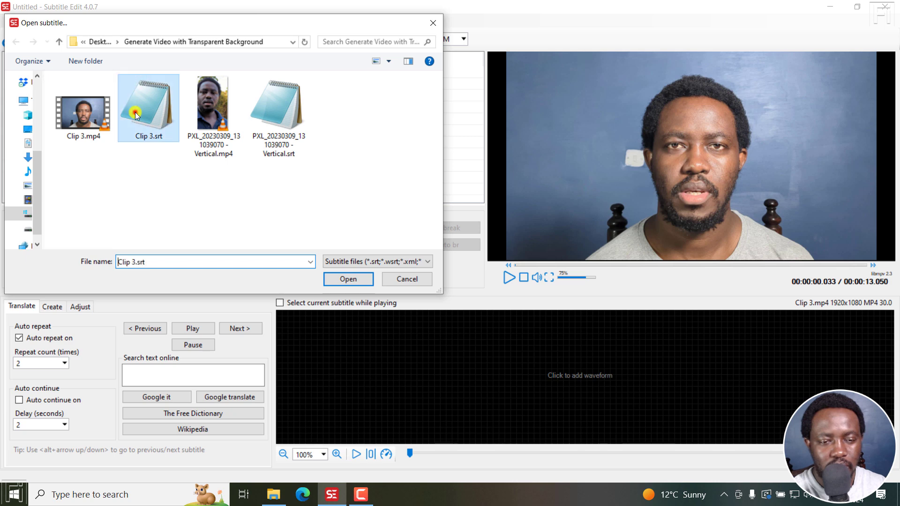
click(346, 281)
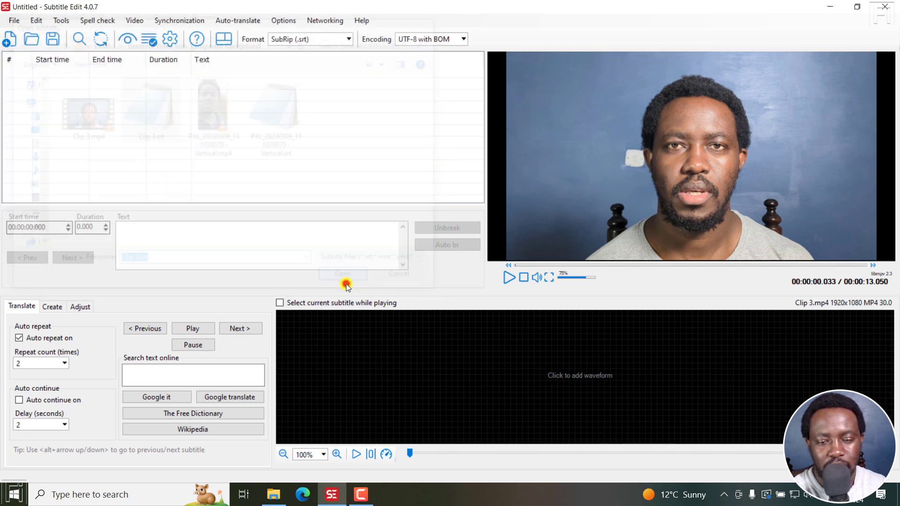
Generate the audio waveform, then preview a transparent subtitle video with an opaque box at font size 50.
click(601, 385)
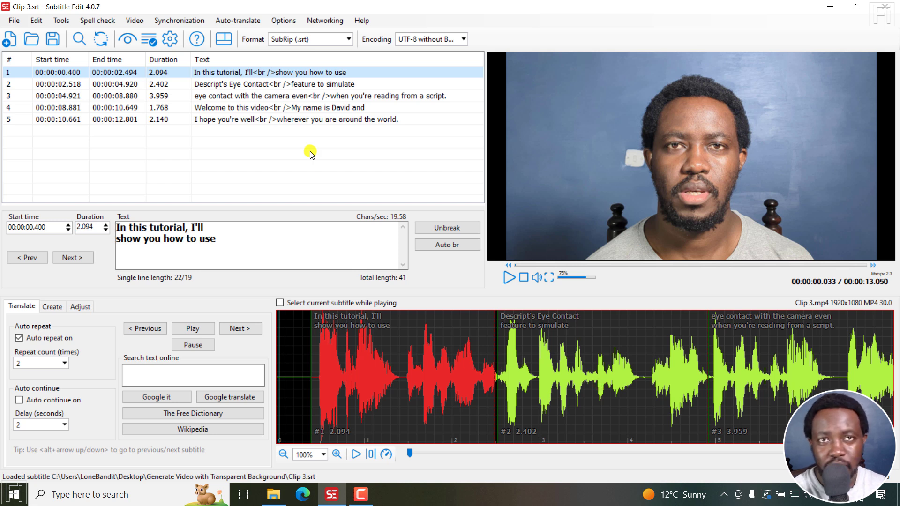
click(134, 24)
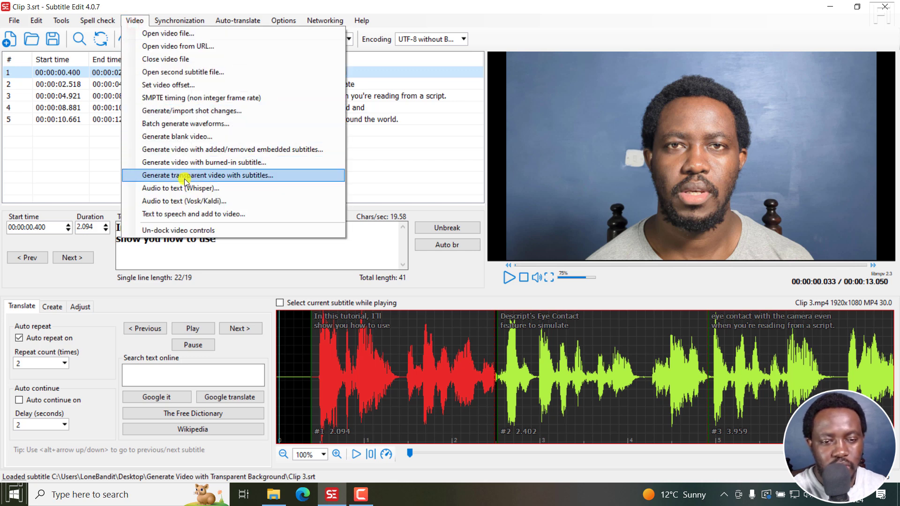
click(234, 176)
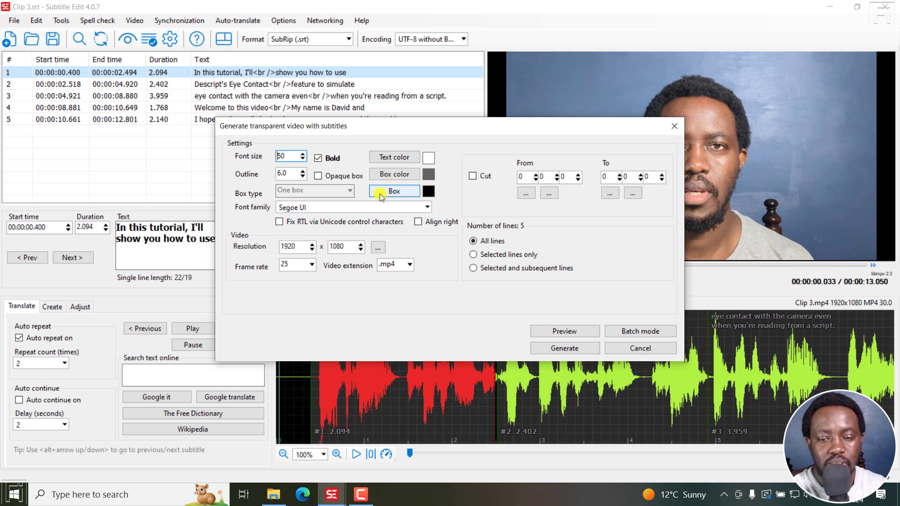
drag(453, 124, 273, 133)
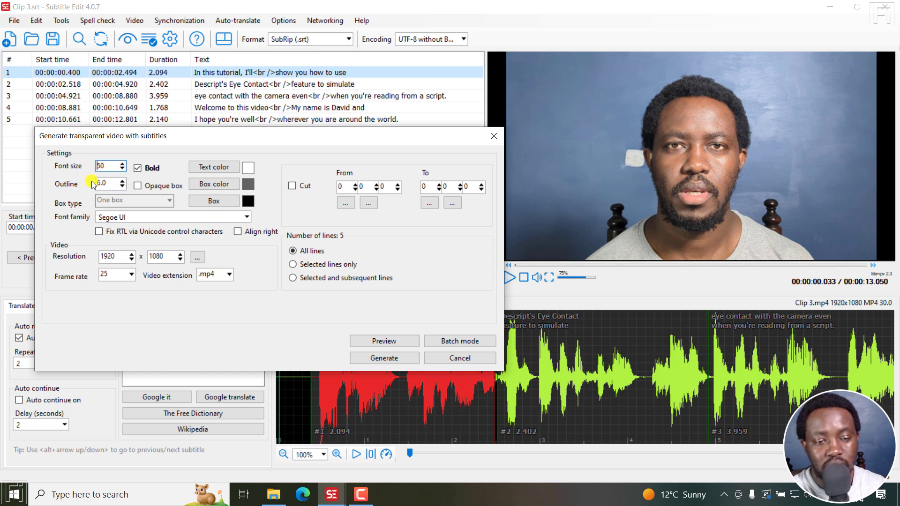
click(137, 186)
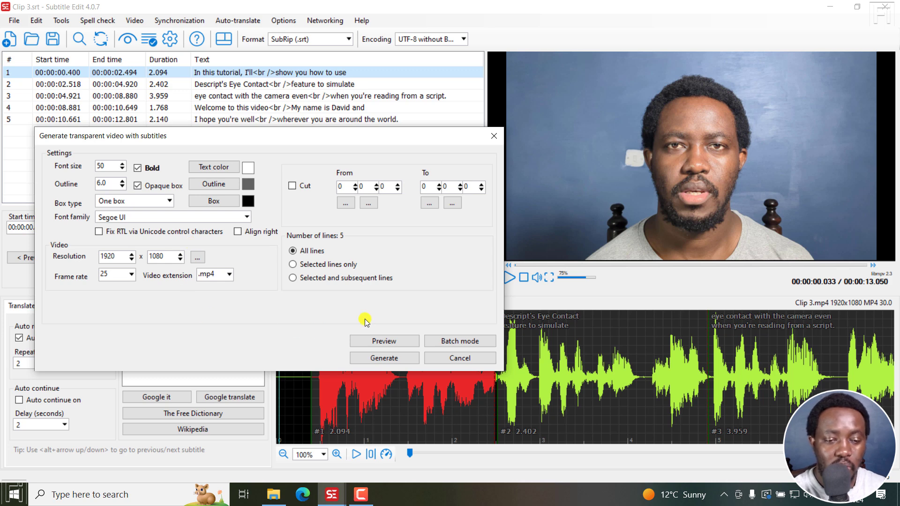
click(380, 341)
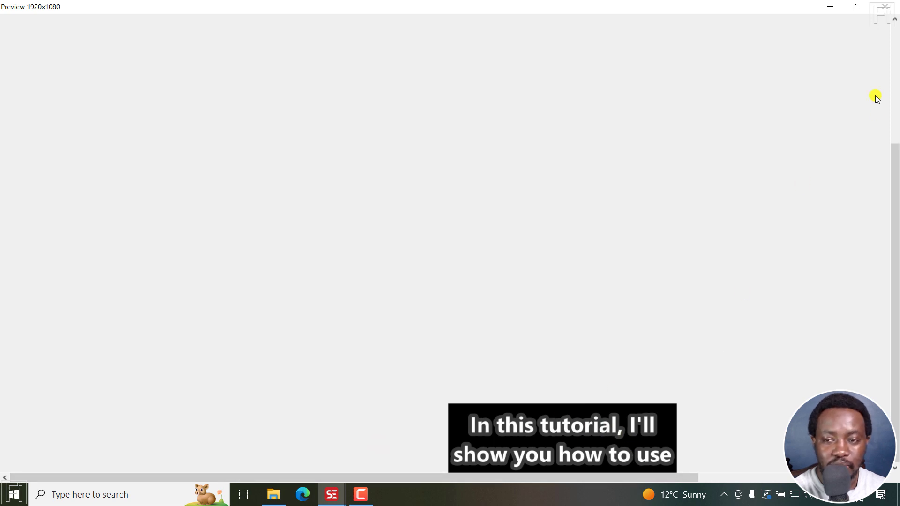
Set the transparent video's subtitle font family to Arial MT.
click(883, 8)
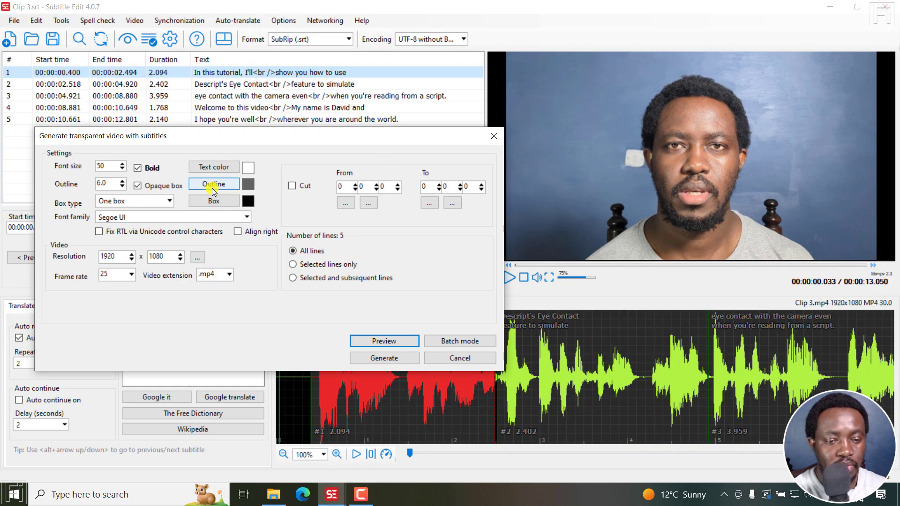
click(148, 219)
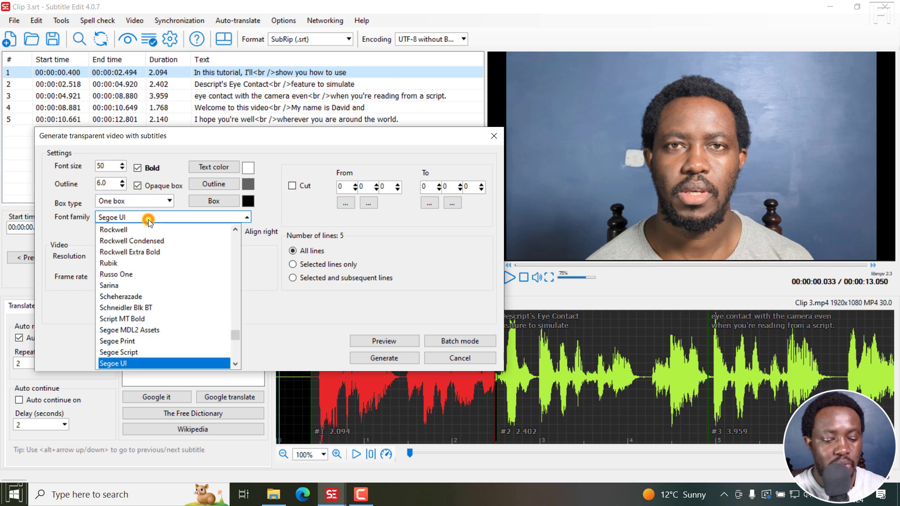
key(Home)
key(Down)
key(Down)
key(Down)
key(Down)
key(Down)
key(Down)
key(Down)
key(Down)
key(Down)
key(Down)
key(Down)
key(Down)
key(Down)
key(Down)
key(Down)
key(Down)
key(Down)
key(Down)
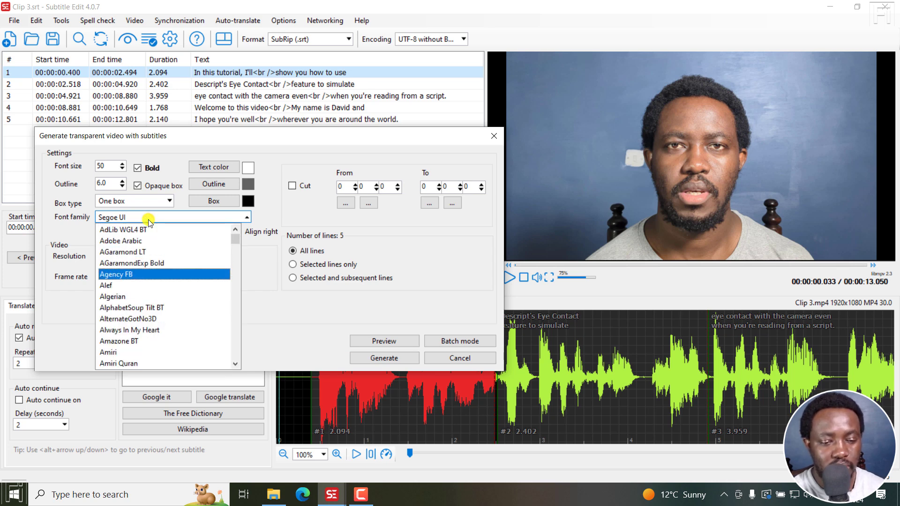
key(Up)
key(Up)
key(Up)
key(Tab)
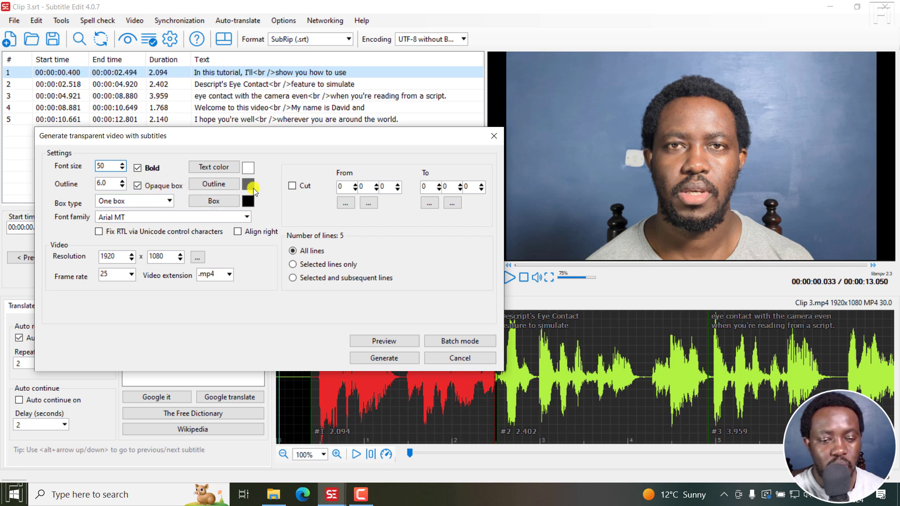
Remove the opaque box, raise font size from 50 to 70, and preview the result.
click(138, 186)
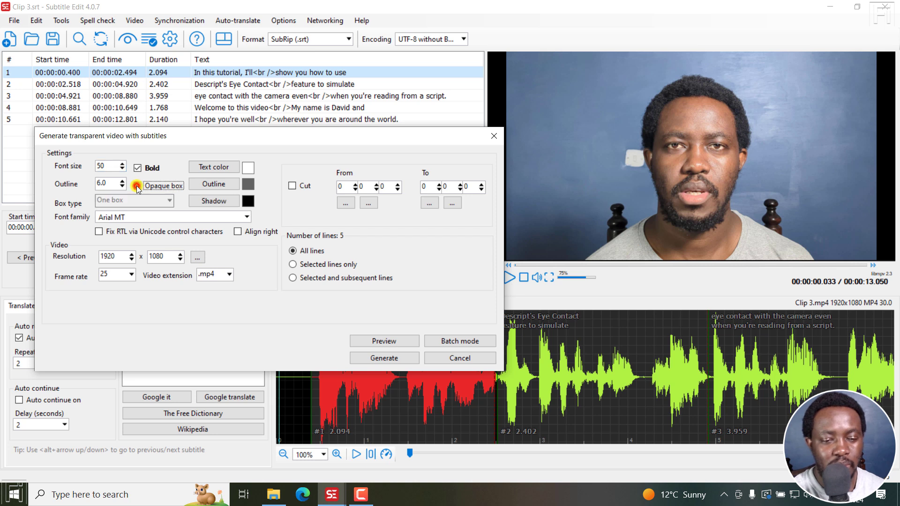
click(112, 167)
drag(112, 167, 81, 170)
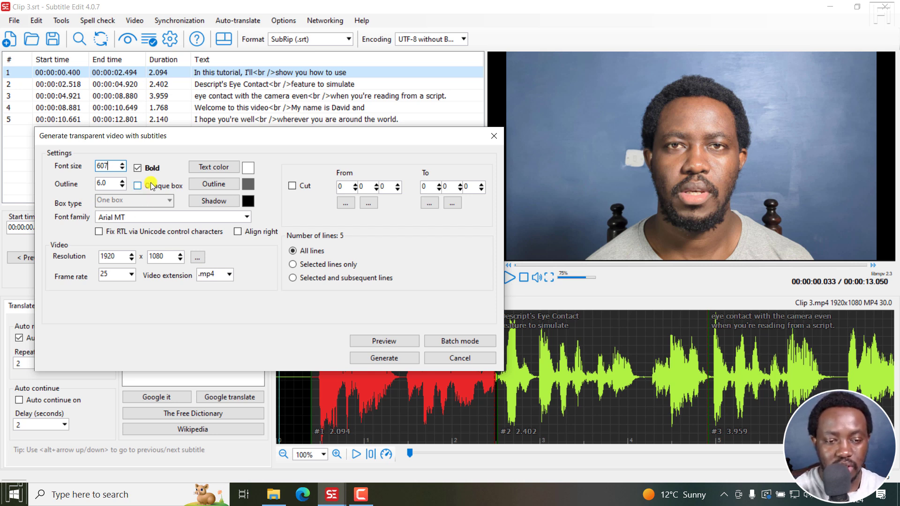
text(70)
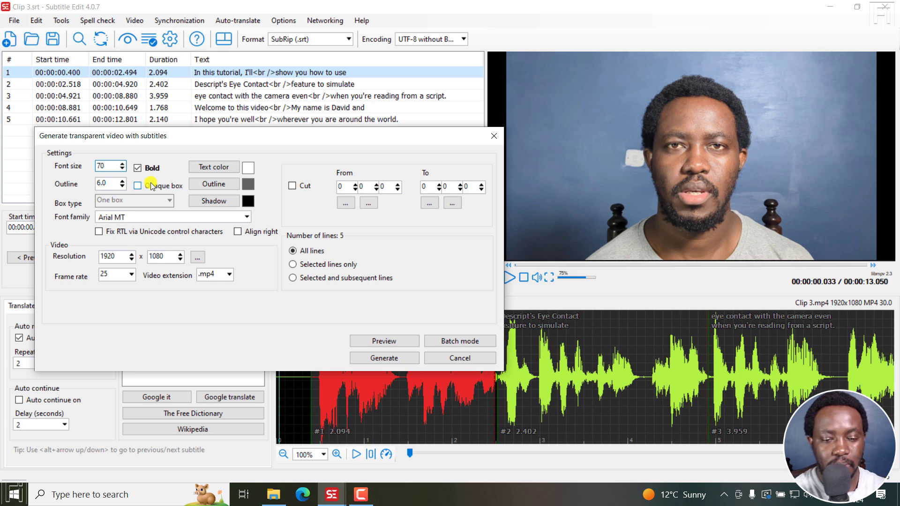
click(372, 341)
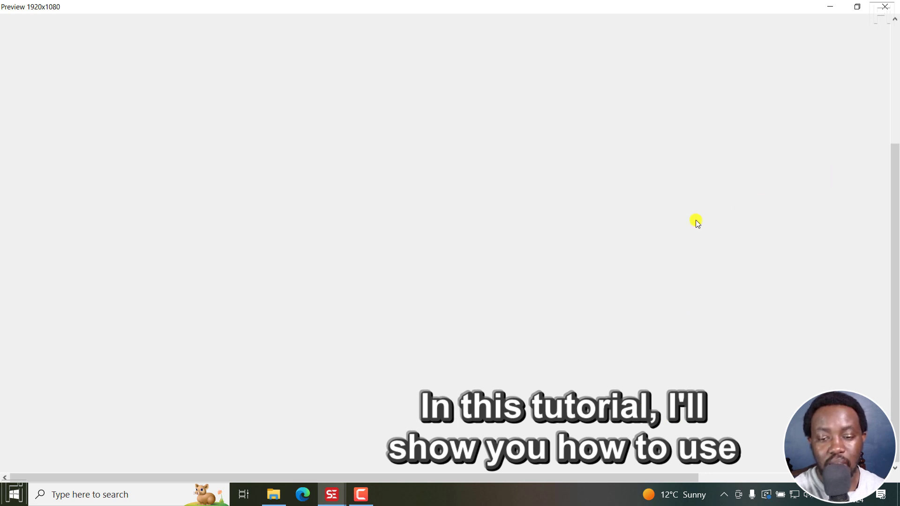
click(883, 9)
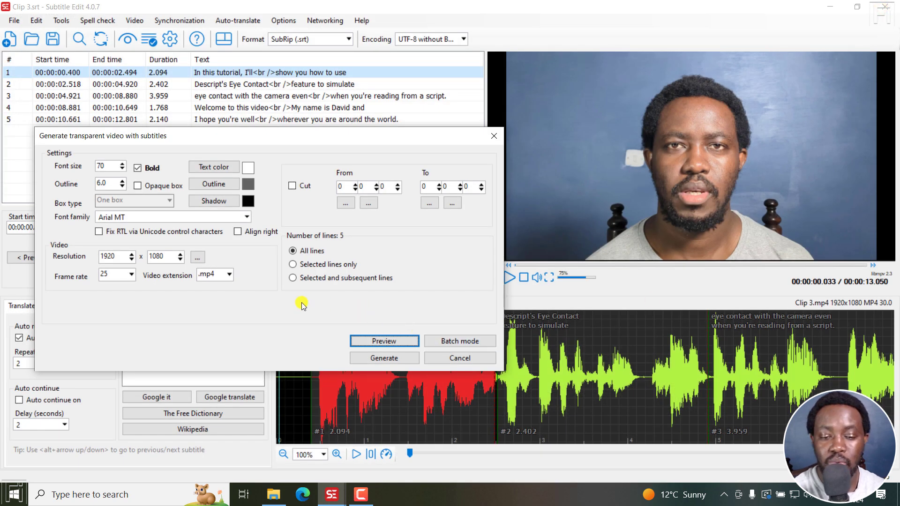
With outline width at 6.0, tick the Cut checkbox to limit the video to a time range.
click(408, 341)
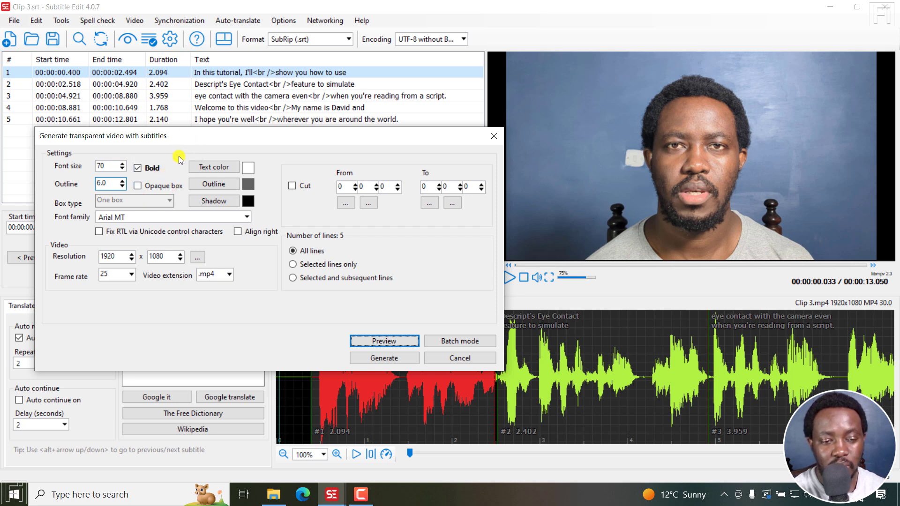
click(172, 256)
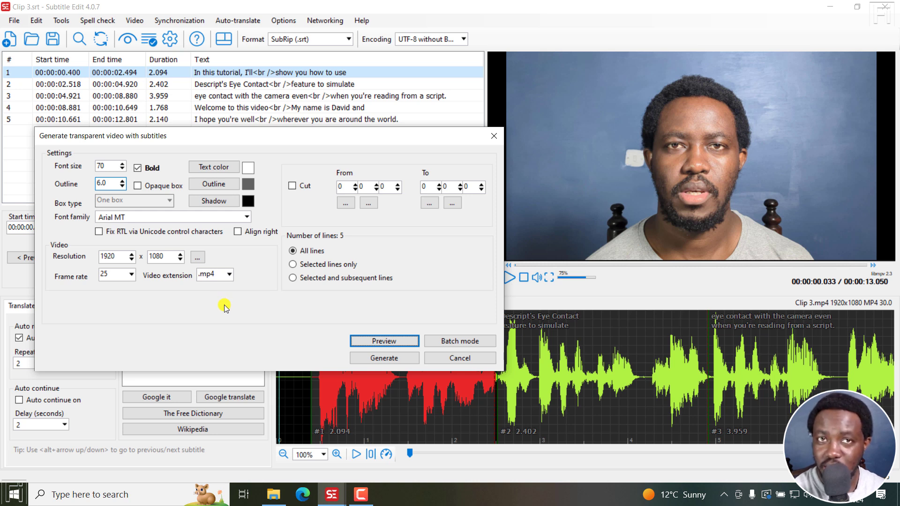
click(292, 186)
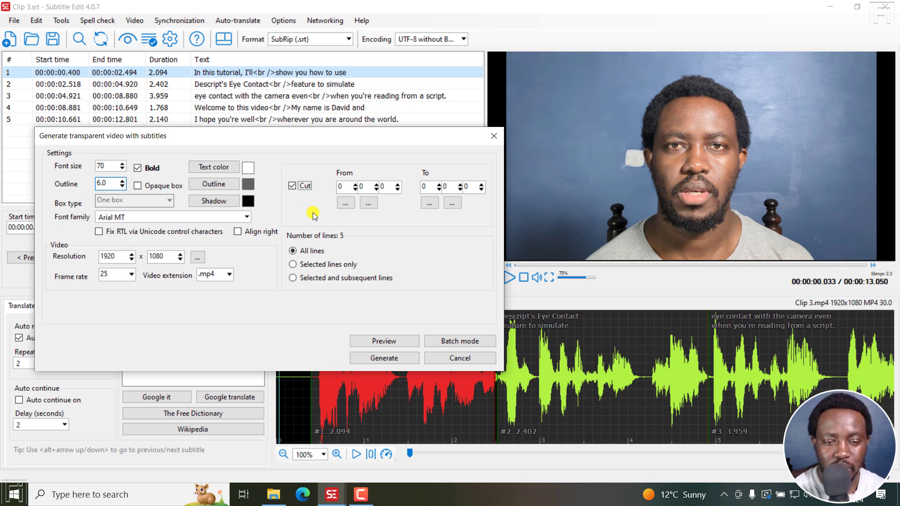
Set the cut's From time to about 2 seconds (00:00:02.467), picked from the video.
click(341, 206)
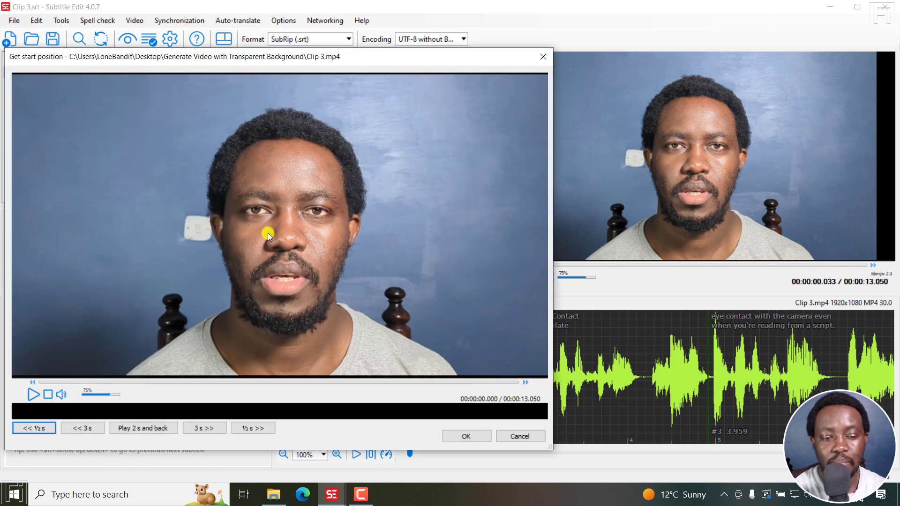
click(131, 382)
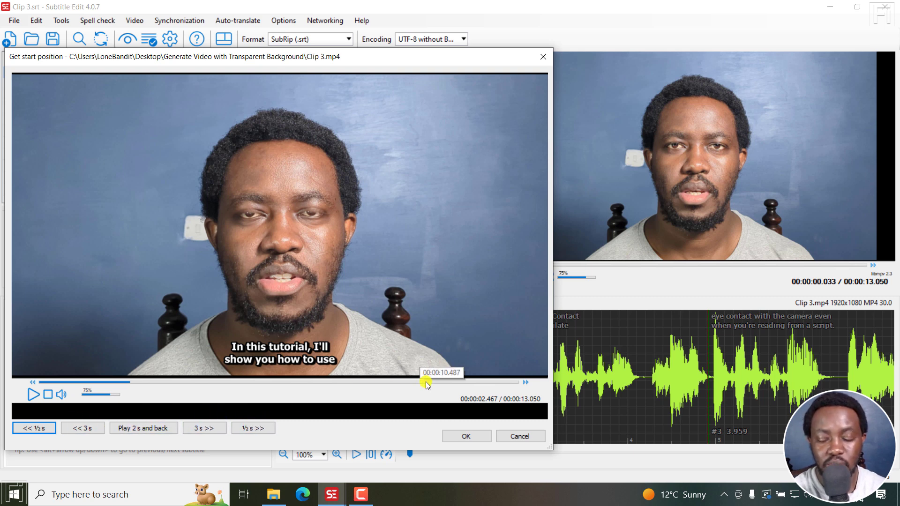
click(455, 436)
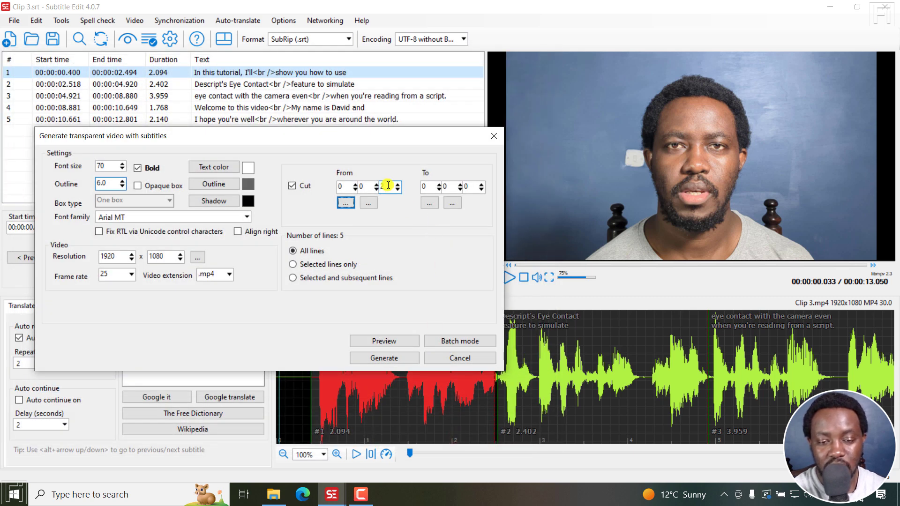
Set the cut's To time to 9 seconds, picked from the video preview.
click(429, 205)
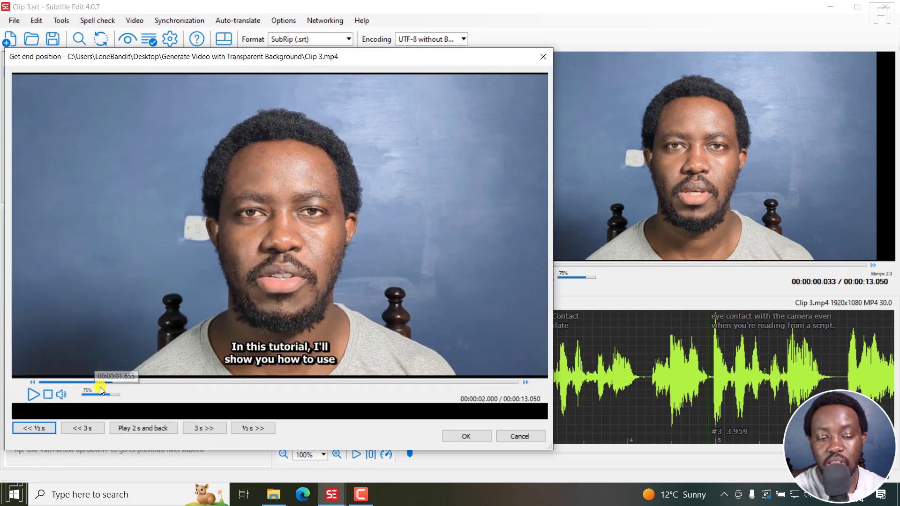
click(405, 382)
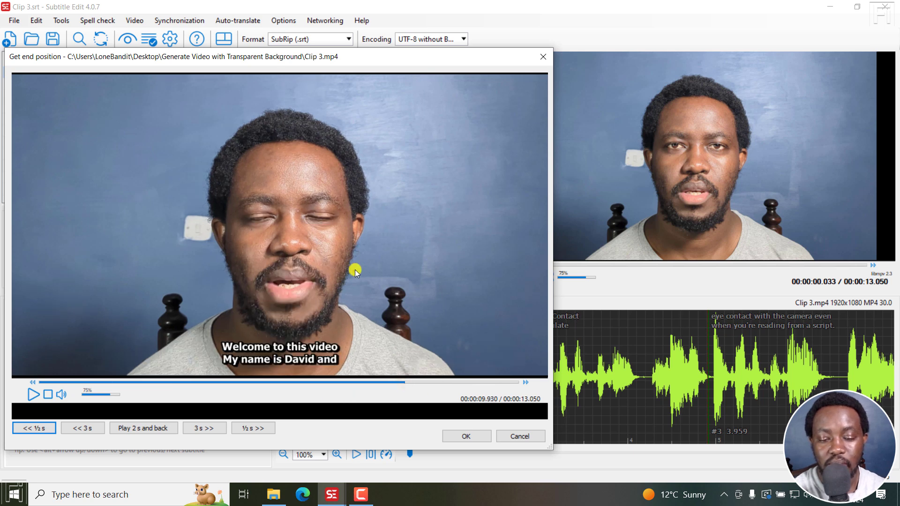
click(449, 437)
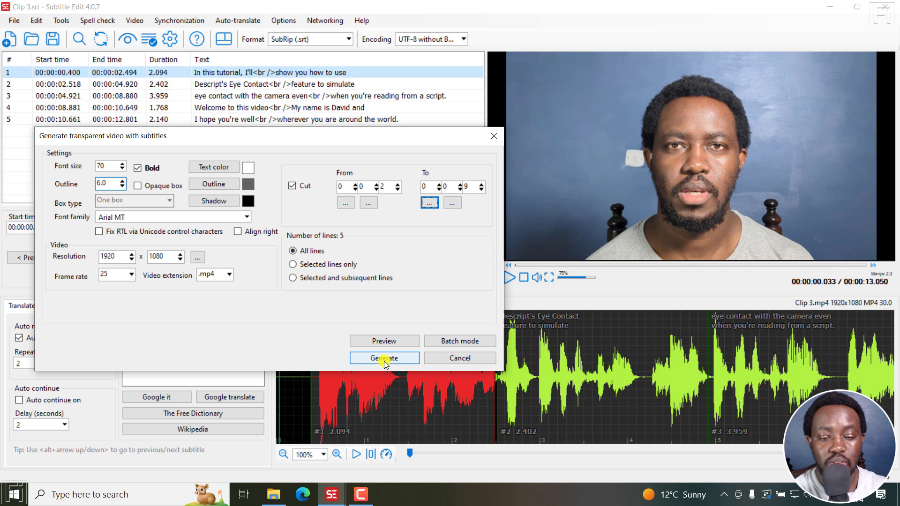
Render the 2–9 s cut as 'Clip 3_transparent-subs_1920x1080 - Video Cut.mov' in mov format.
click(366, 359)
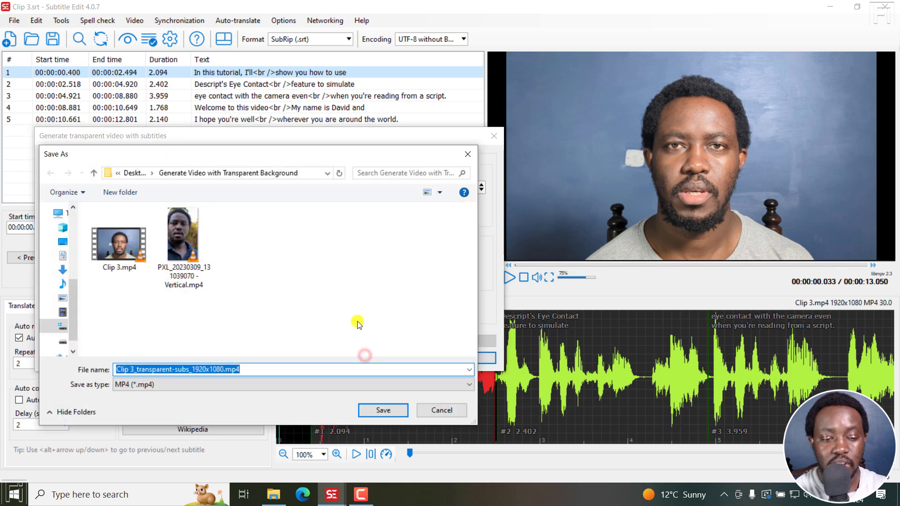
click(225, 370)
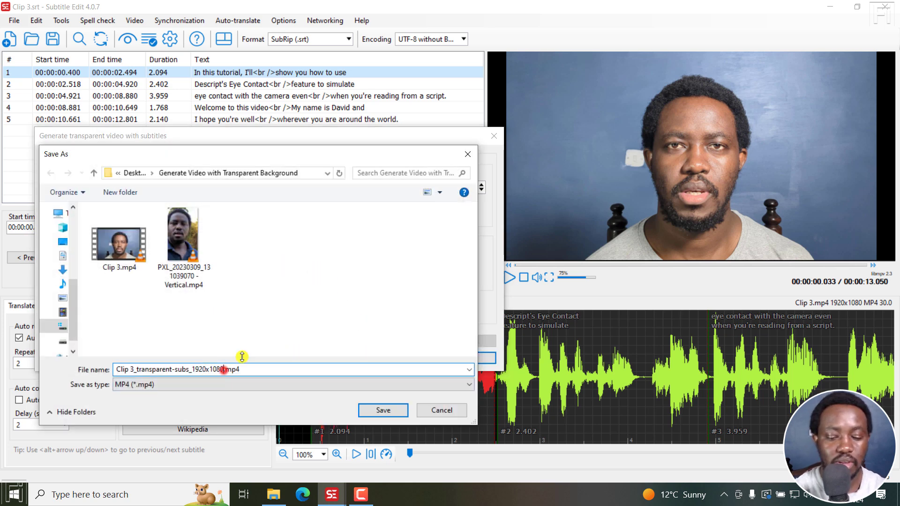
text(- Video Cut)
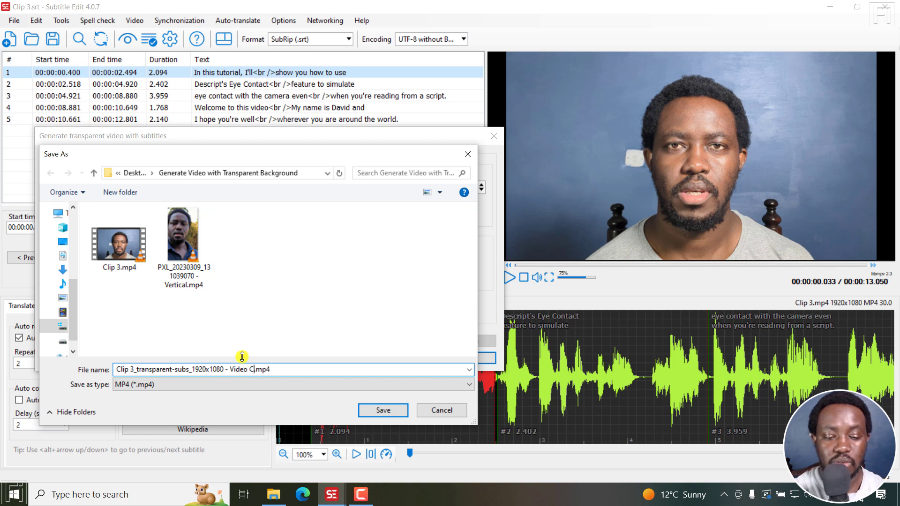
click(424, 385)
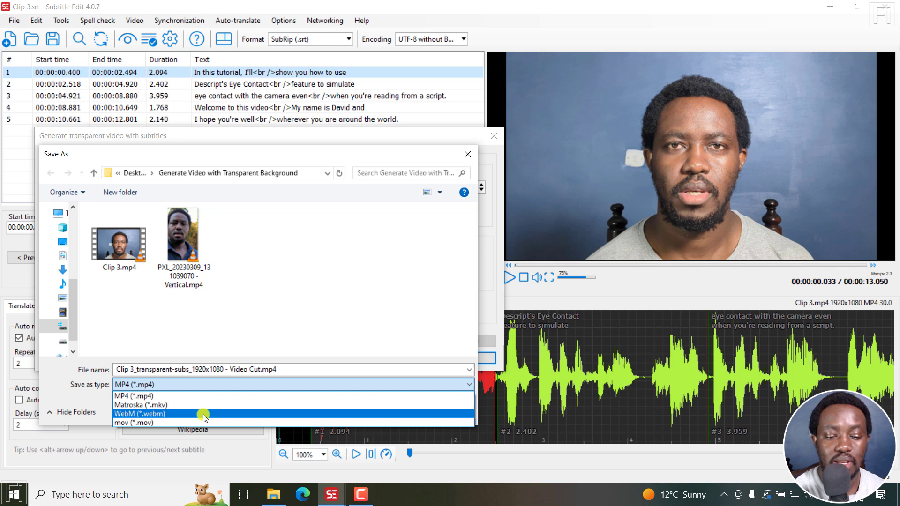
click(178, 422)
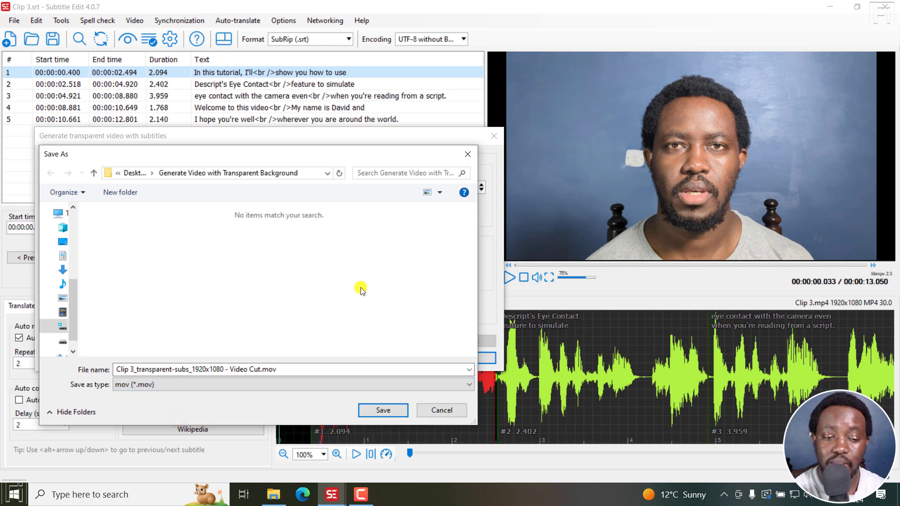
click(379, 411)
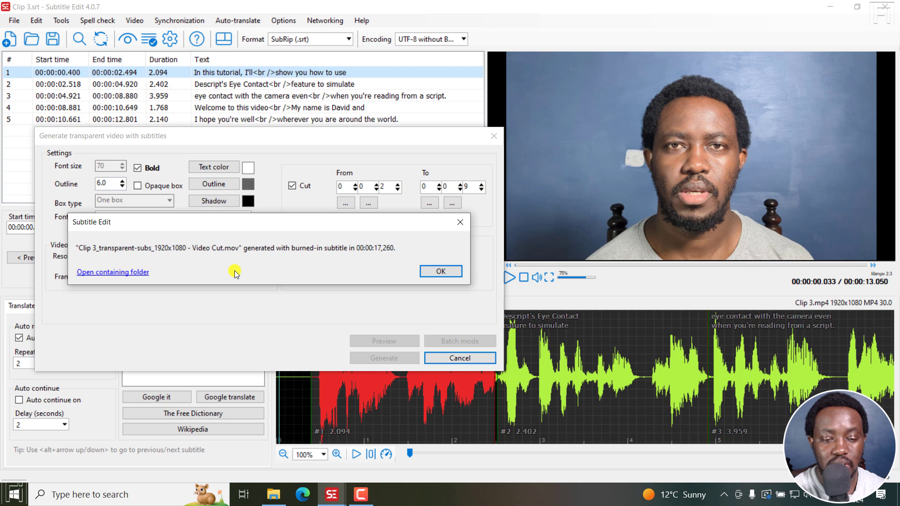
Show the folder containing the new Video Cut .mov file in File Explorer.
click(127, 274)
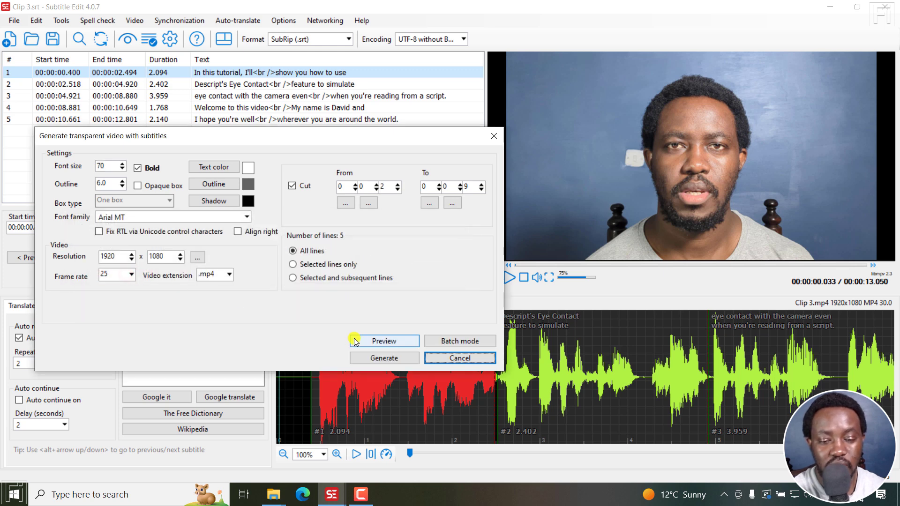
mouse_move(277, 492)
click(324, 460)
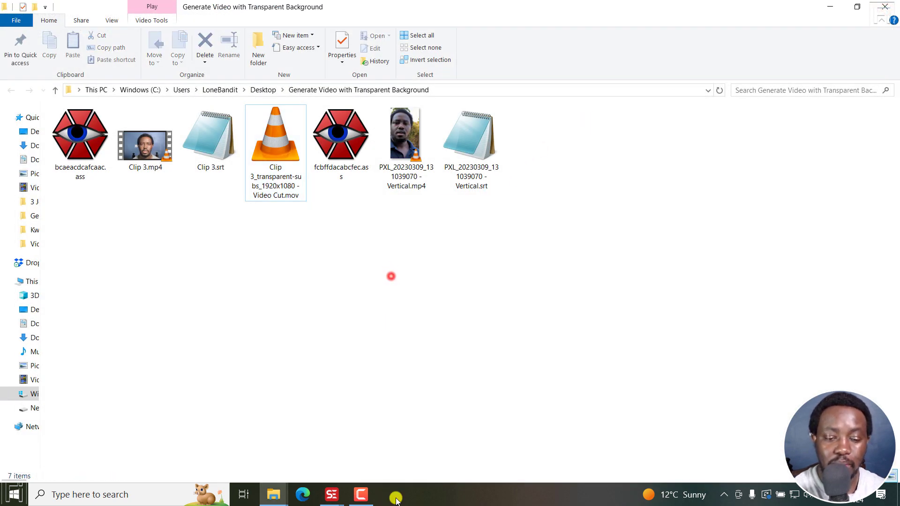
Return to Subtitle Edit's Generate transparent video window from the taskbar.
mouse_move(342, 500)
click(371, 441)
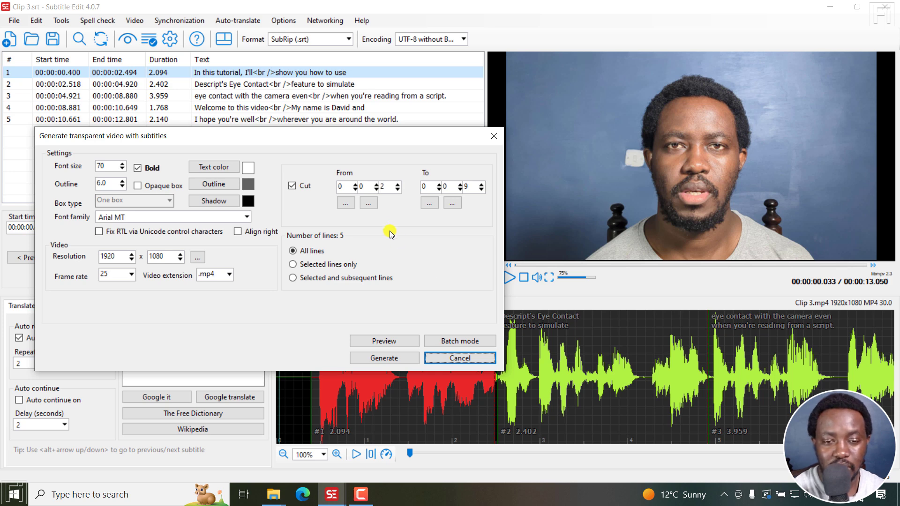
Set the cut's From time to subtitle line 2, starting at 0:0:2.
click(367, 205)
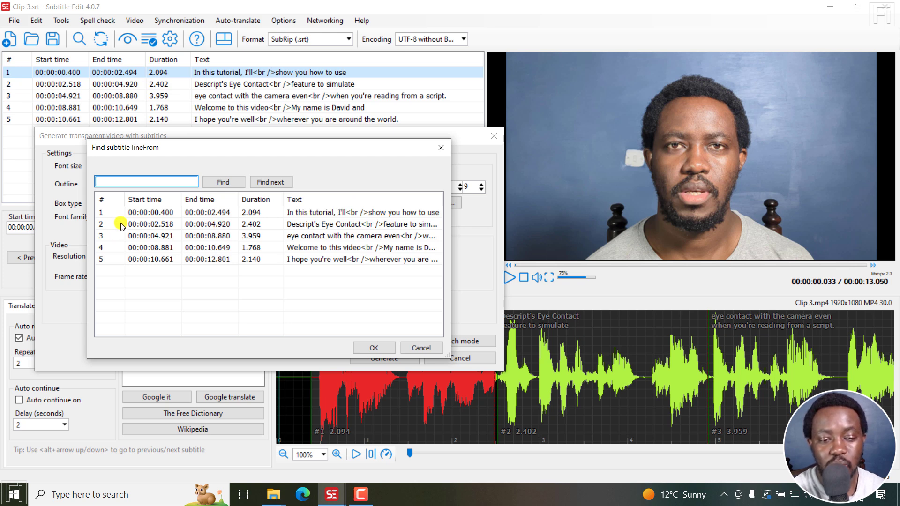
click(145, 225)
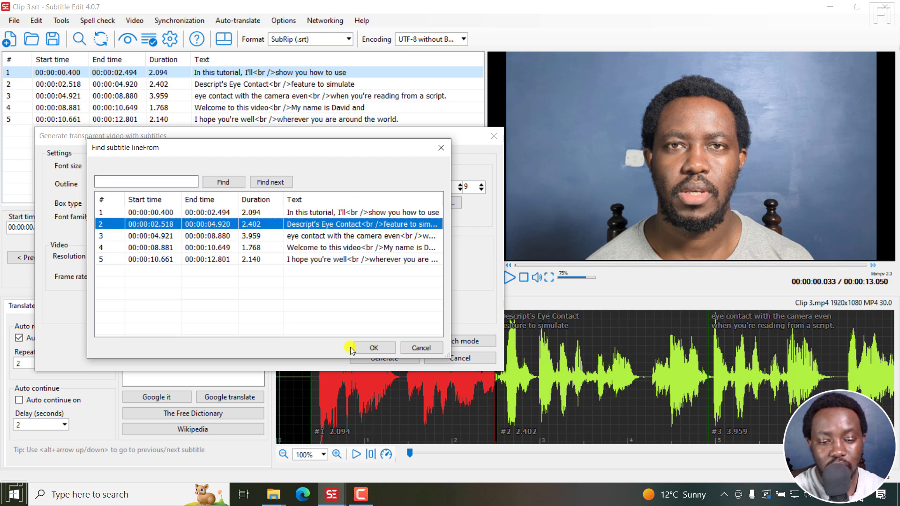
click(369, 347)
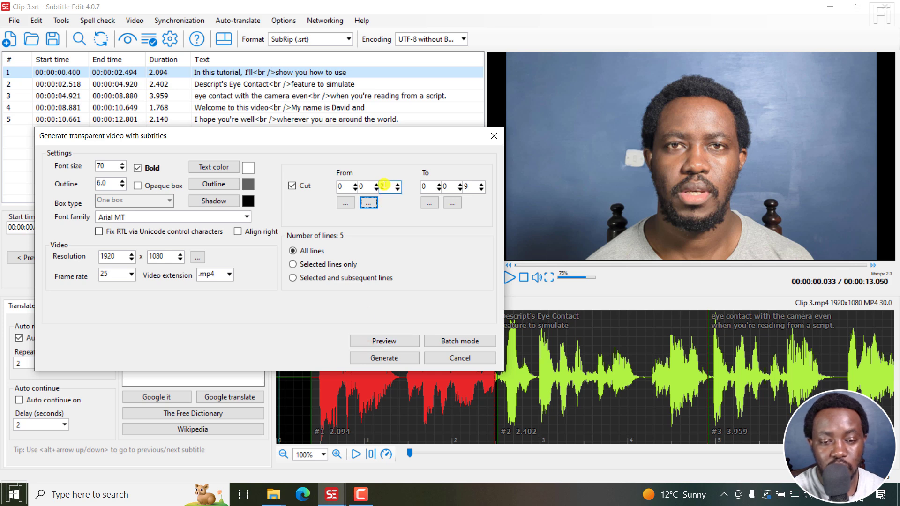
Set the cut's To time to subtitle line 4, ending at 11 seconds.
click(453, 204)
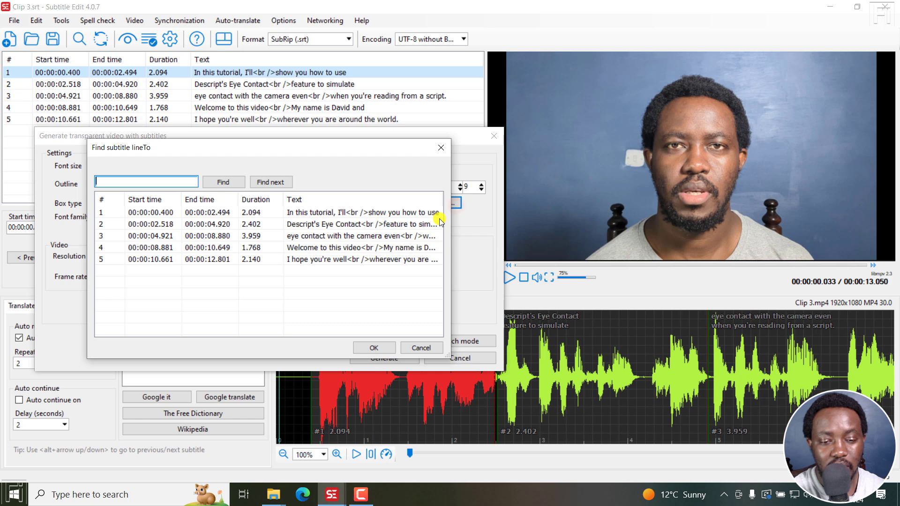
click(328, 247)
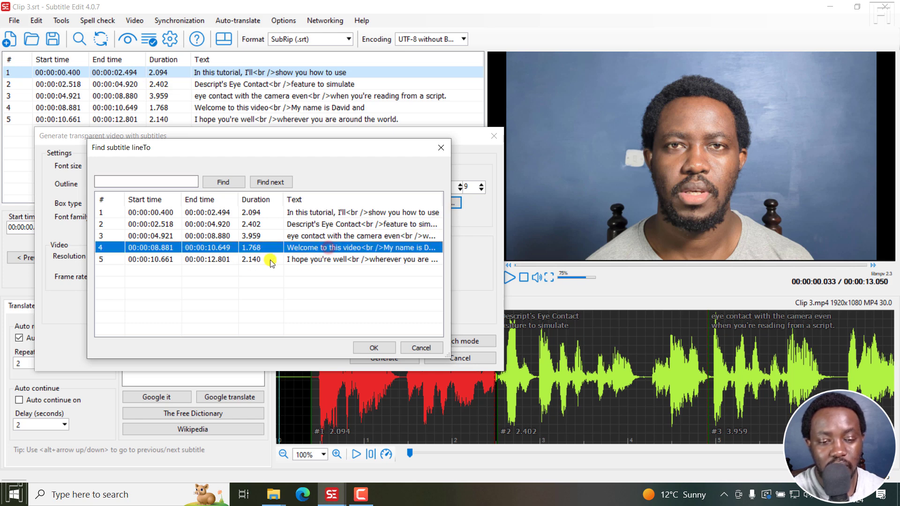
click(391, 347)
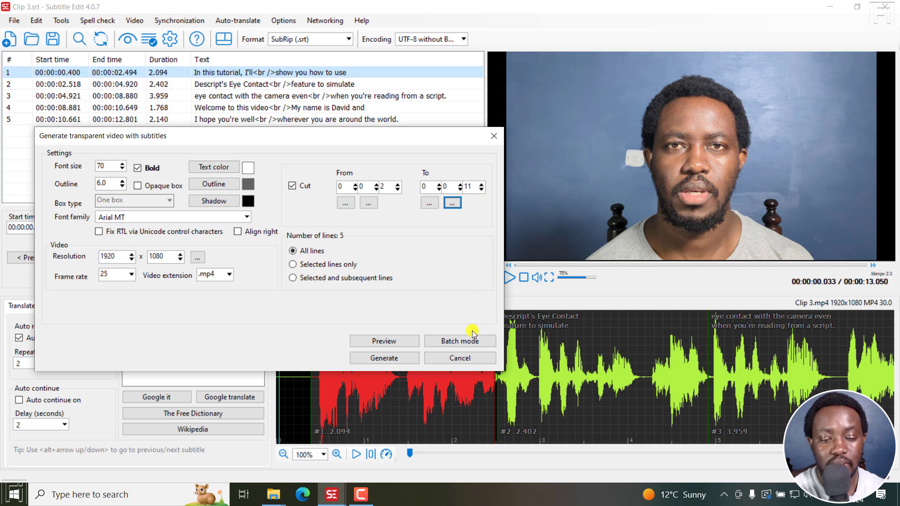
Generate the 2–11 second cut as 'Clip 3_transparent-subs_1920x1080 Subtitle In n Out.mov' in mov format.
click(375, 359)
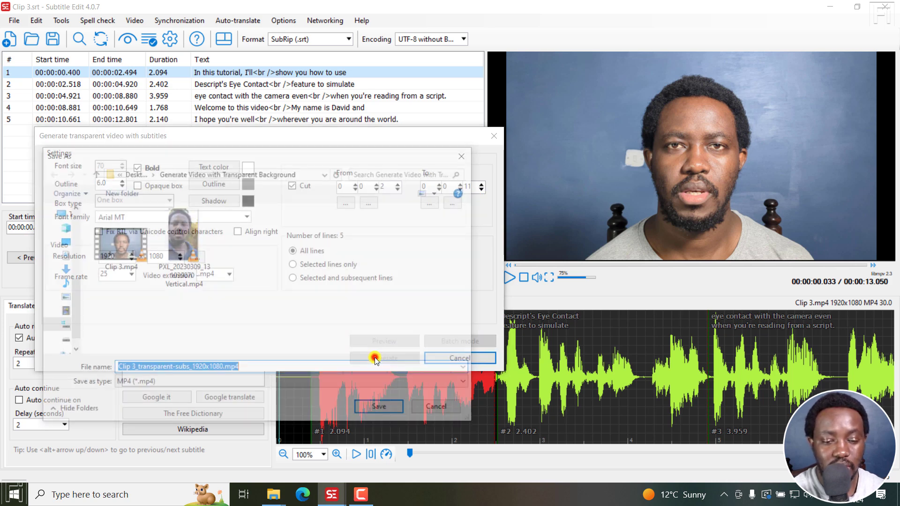
click(221, 369)
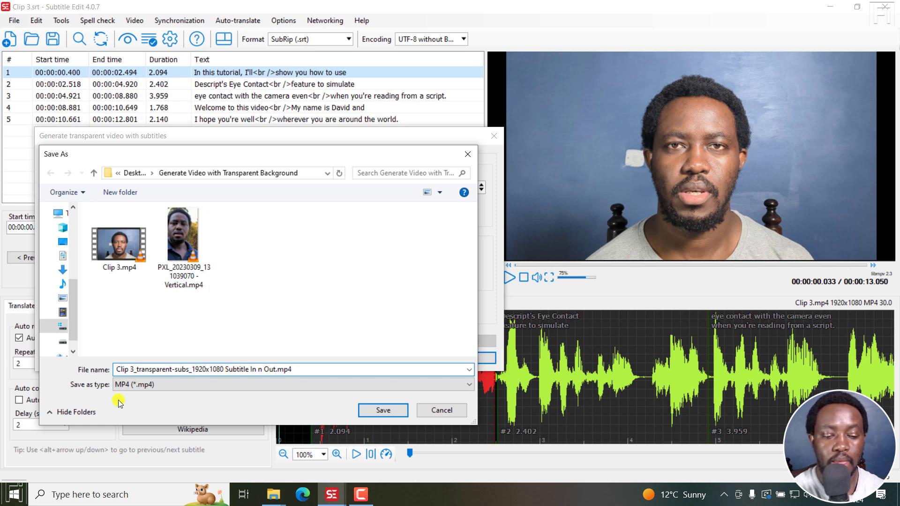
click(135, 385)
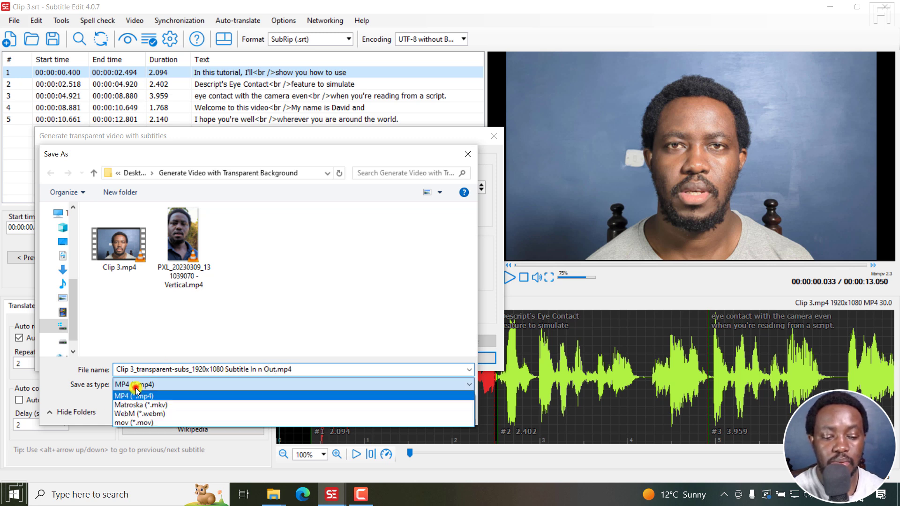
click(131, 423)
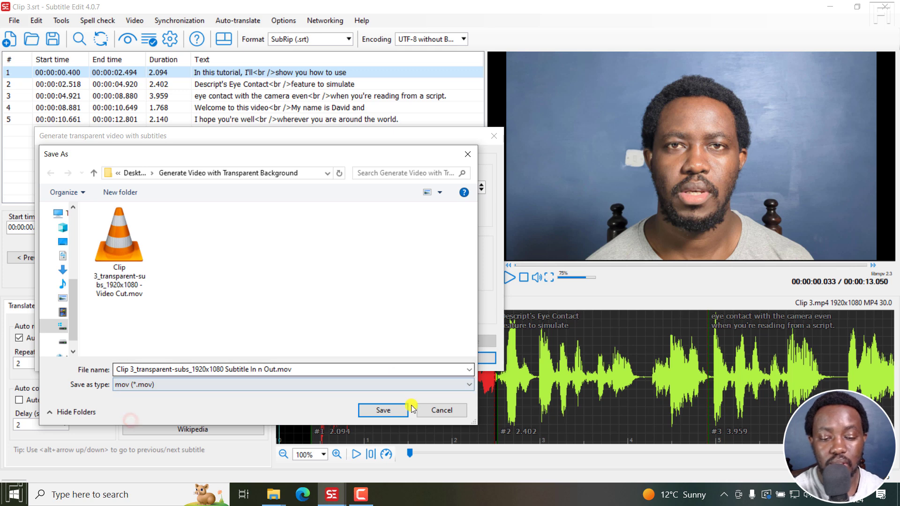
click(384, 412)
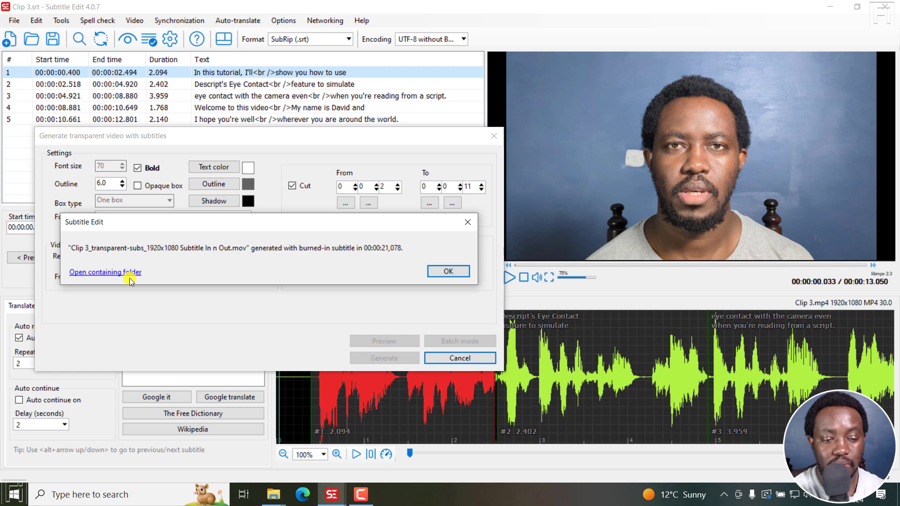
Open the containing folder in File Explorer to show both generated .mov files.
click(117, 275)
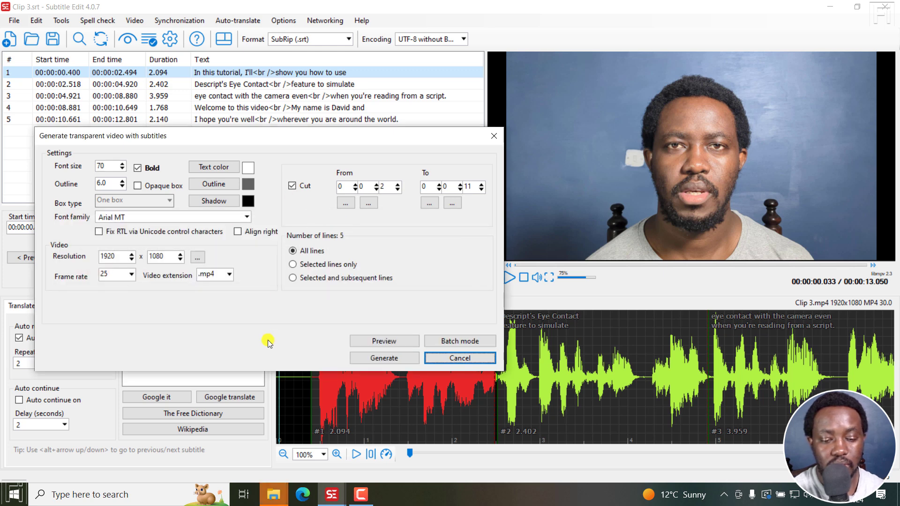
mouse_move(276, 496)
click(402, 423)
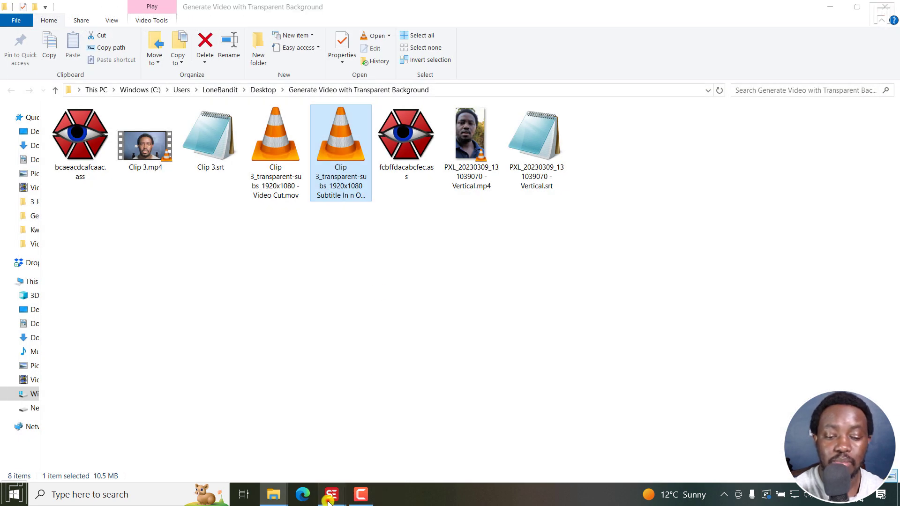
Switch back to Subtitle Edit and review the From line list, keeping the current start line.
mouse_move(331, 496)
click(379, 428)
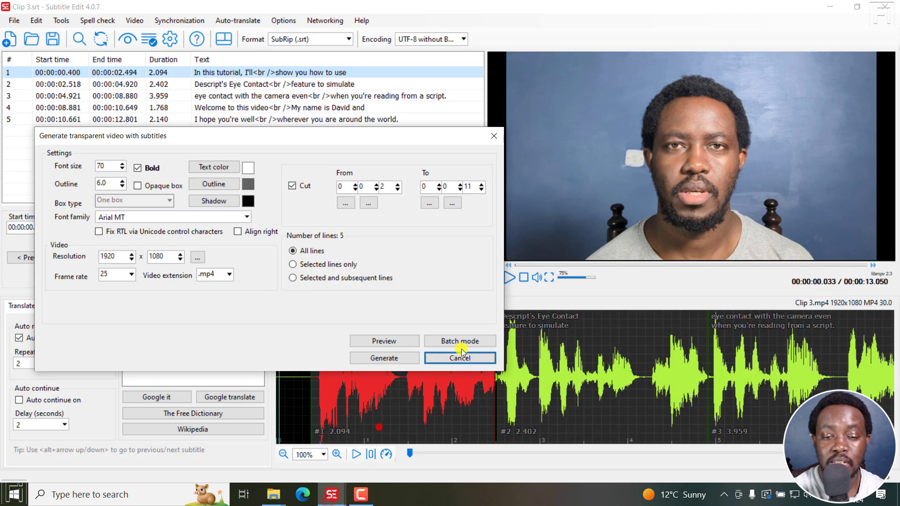
click(368, 202)
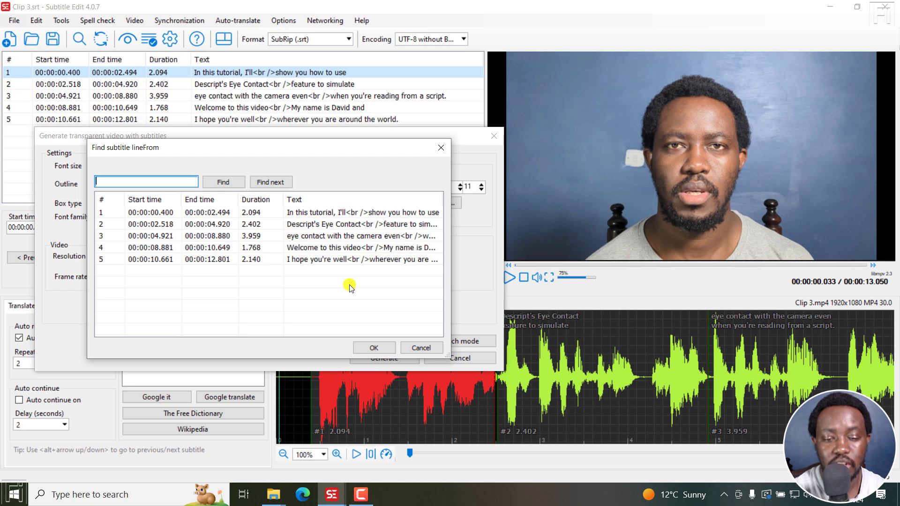
click(372, 348)
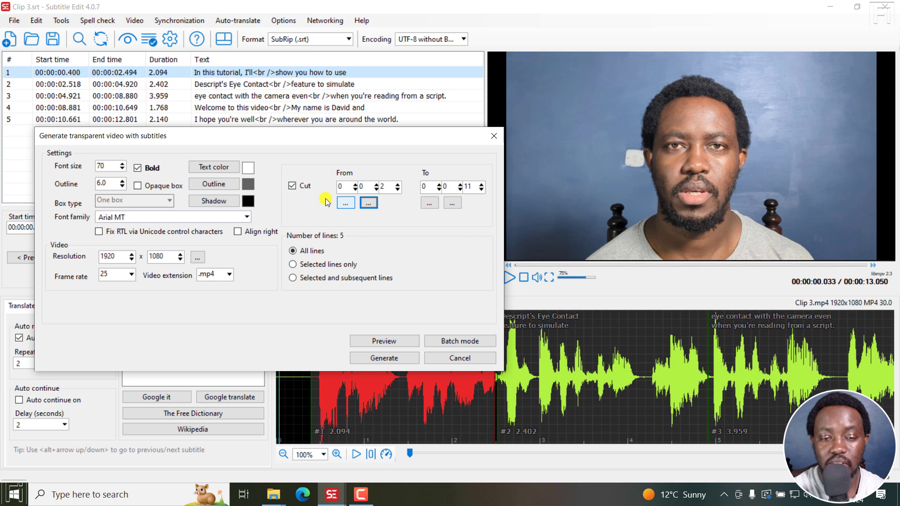
Toggle the Cut checkbox on and off, leaving the 0:0:2 to 0:0:11 range unchanged.
click(291, 188)
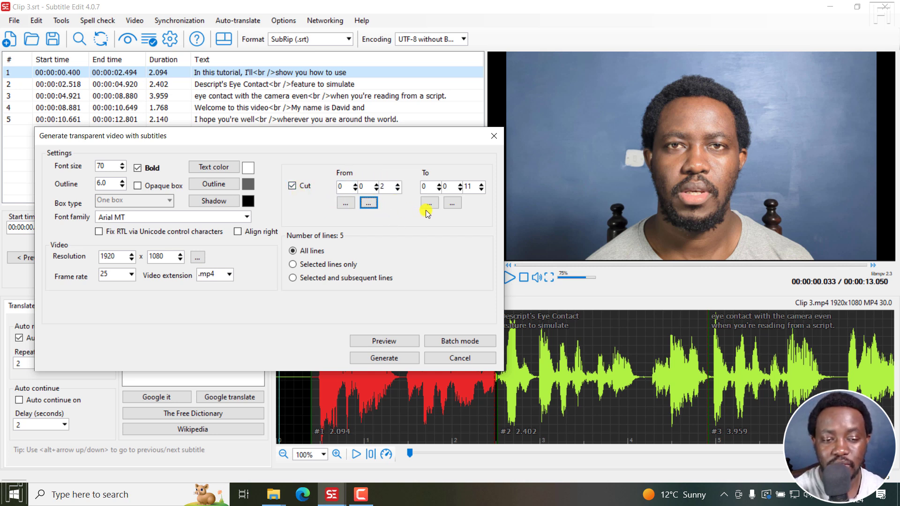
click(346, 186)
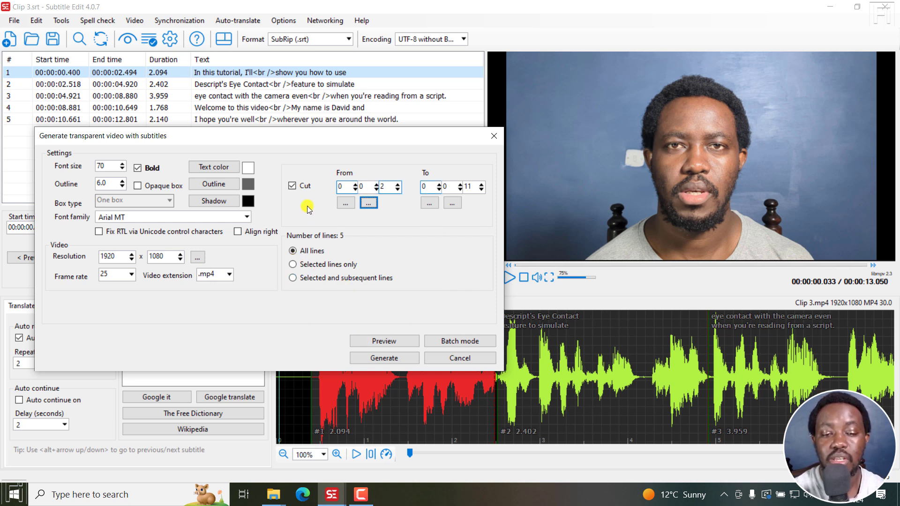
click(295, 188)
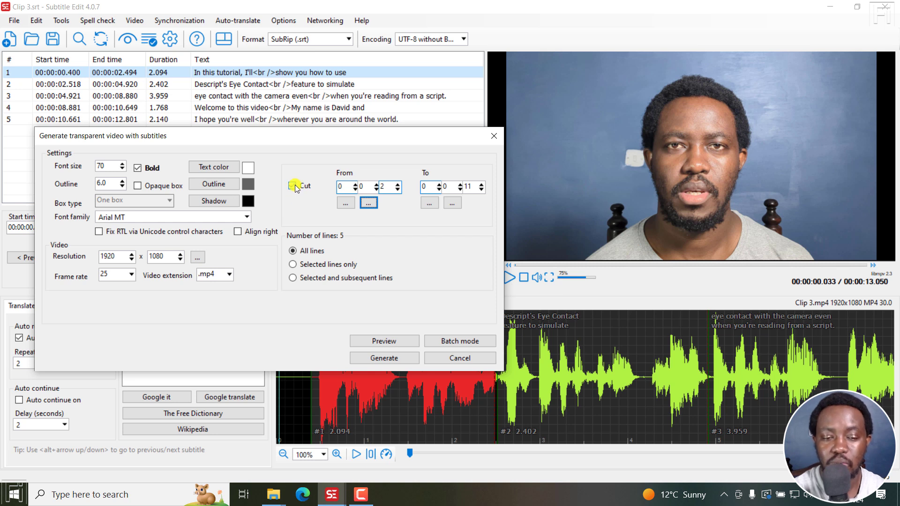